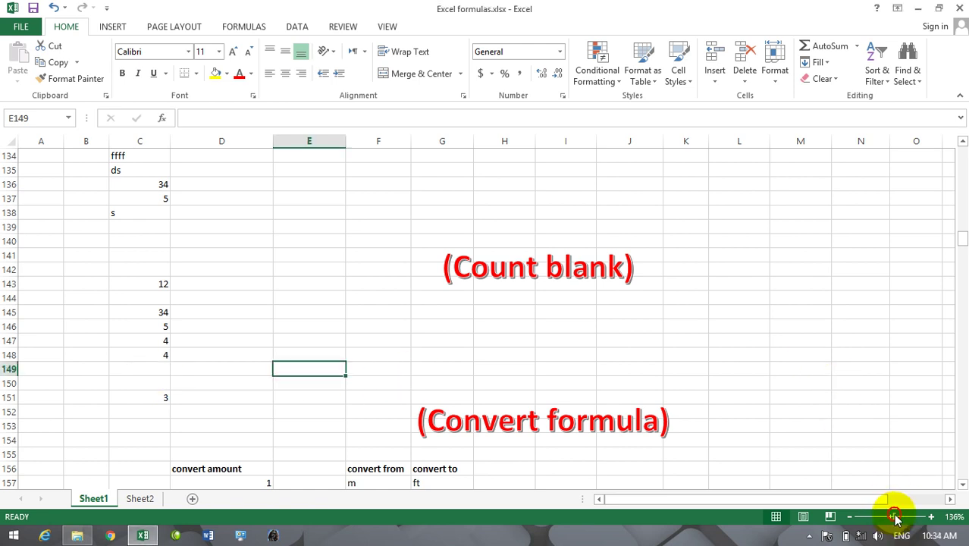
- Start a COUNTBLANK formula in cell C152, directly below the list of numbers
{"action": "left_click_drag", "start_coordinate": [891, 518], "coordinate": [896, 519]}
{"action": "left_click_drag", "start_coordinate": [839, 502], "coordinate": [685, 500]}
{"action": "left_click", "coordinate": [195, 450]}
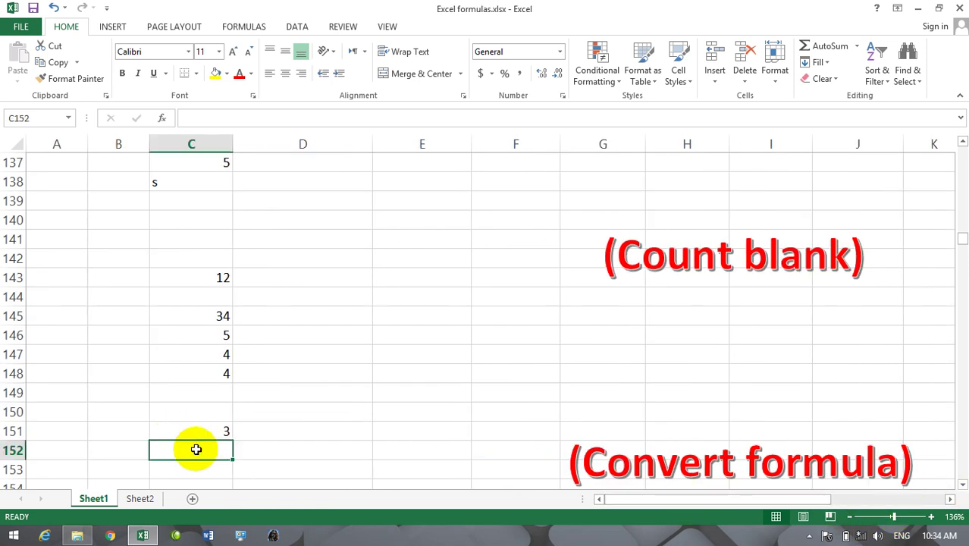
{"action": "type", "text": "="}
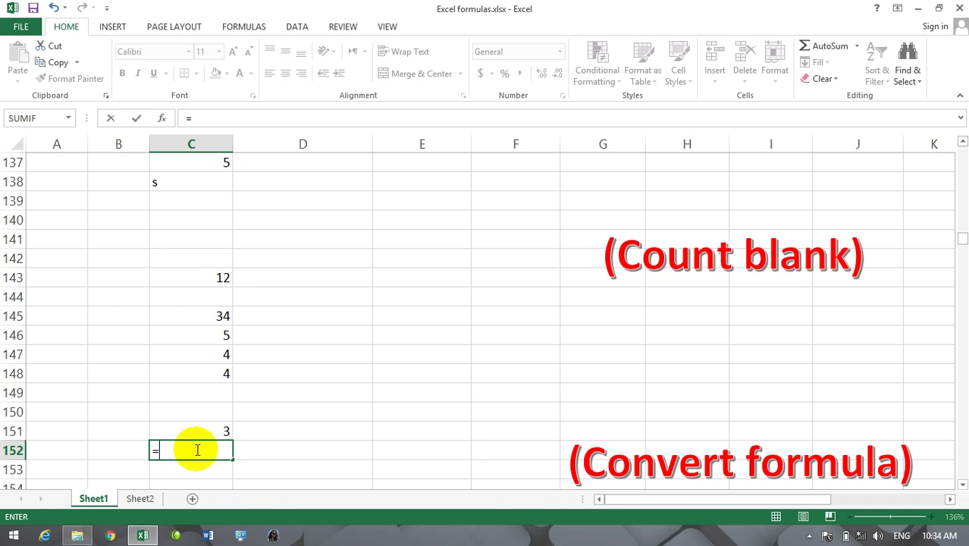
{"action": "type", "text": "conun"}
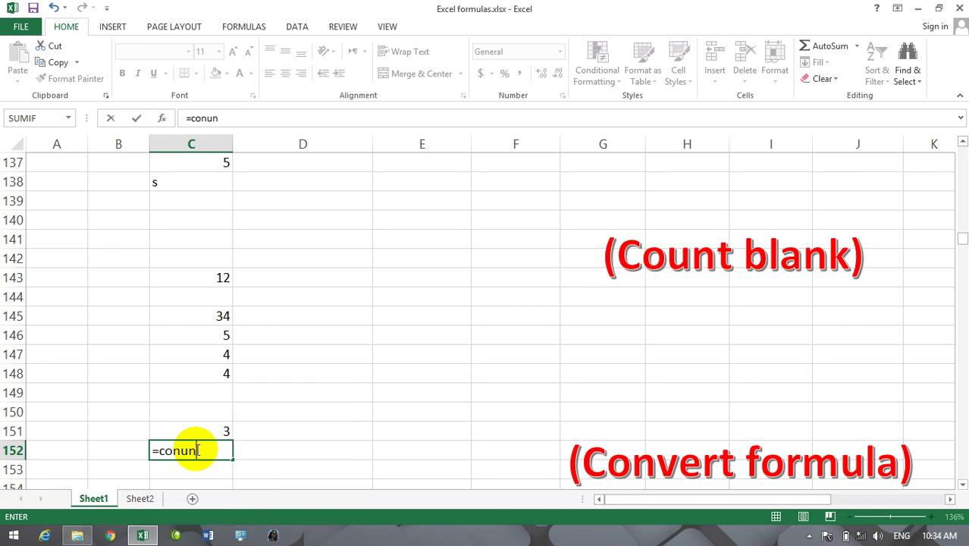
{"action": "key", "text": "BackSpace"}
{"action": "key", "text": "BackSpace"}
{"action": "key", "text": "BackSpace"}
{"action": "type", "text": "unt"}
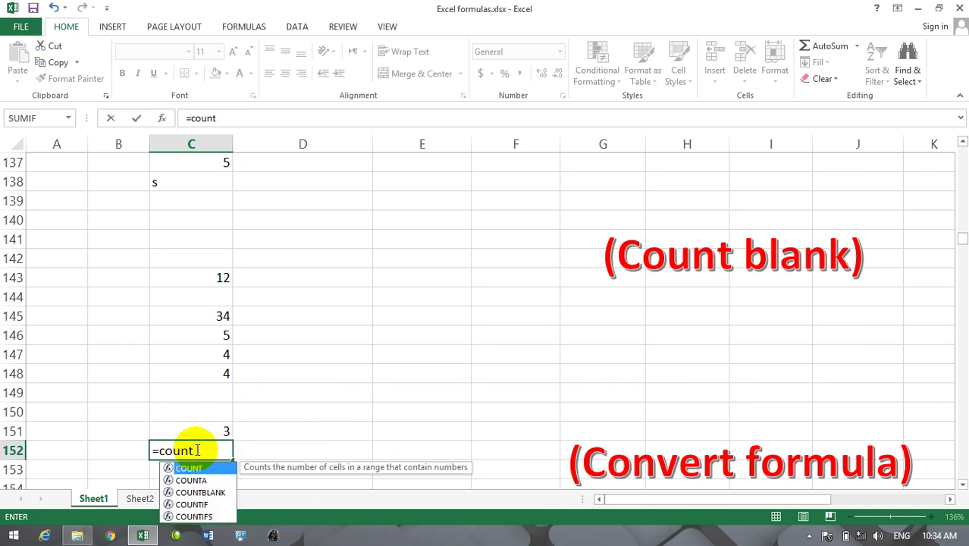
{"action": "type", "text": "("}
{"action": "key", "text": "BackSpace"}
{"action": "type", "text": "blank"}
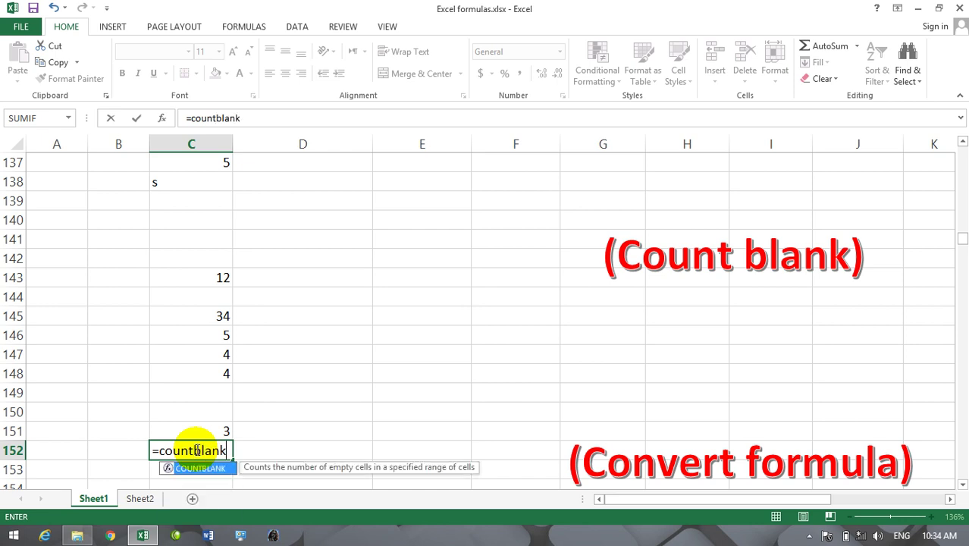
- Supply the range C143:C151 to the COUNTBLANK formula in C152 and enter the formula
{"action": "type", "text": "("}
{"action": "key", "text": "Up"}
{"action": "key", "text": "Up"}
{"action": "key", "text": "Up"}
{"action": "key", "text": "Up"}
{"action": "key", "text": "Up"}
{"action": "key", "text": "Up"}
{"action": "key", "text": "Up"}
{"action": "key", "text": "Up"}
{"action": "key", "text": "Up"}
{"action": "key", "text": "Up"}
{"action": "key", "text": "Down"}
{"action": "key", "text": "shift+Down"}
{"action": "key", "text": "shift+Down"}
{"action": "key", "text": "shift+Down"}
{"action": "key", "text": "shift+Down"}
{"action": "key", "text": "shift+Down"}
{"action": "key", "text": "shift+Down"}
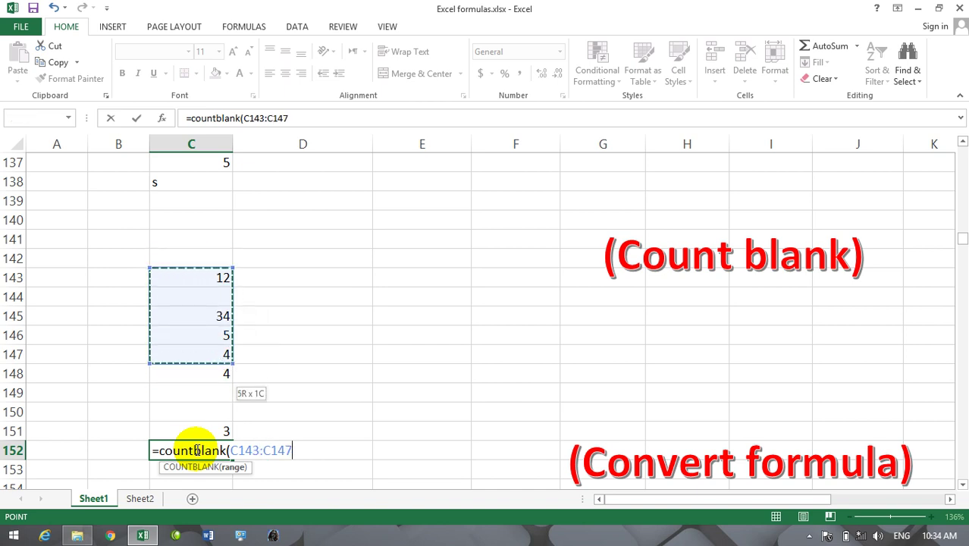
{"action": "key", "text": "shift+Down"}
{"action": "key", "text": "shift+Down"}
{"action": "type", "text": ")"}
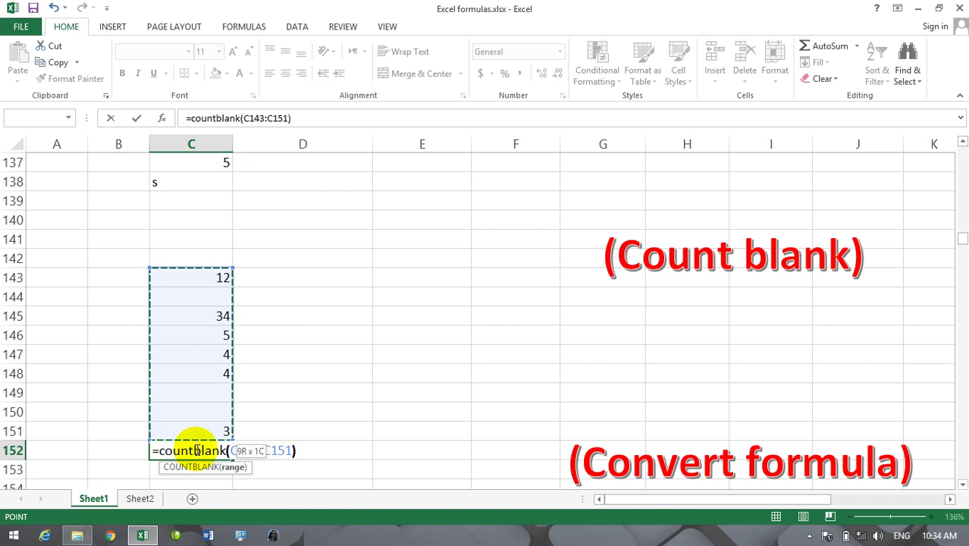
{"action": "key", "text": "Return"}
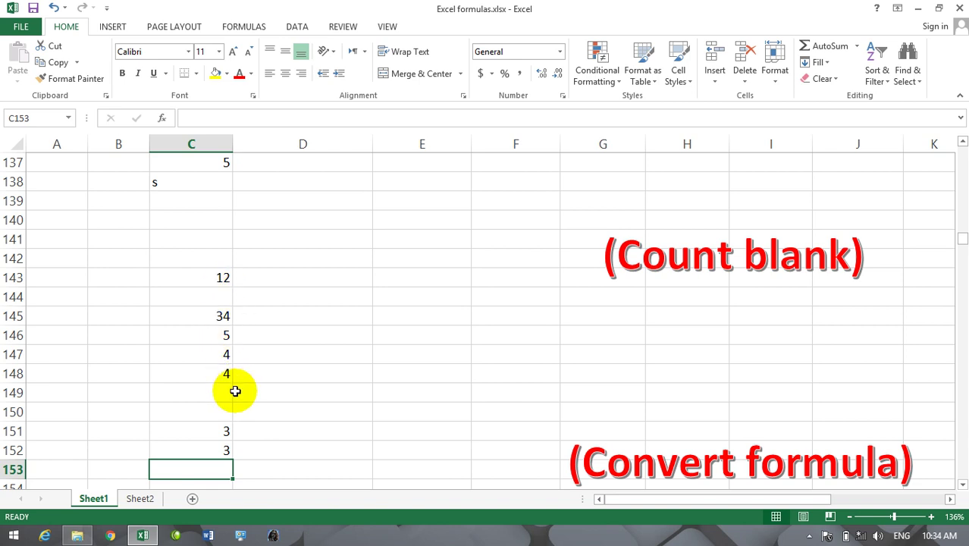
- Clear the contents of cells C146 and C145 in the counted range
{"action": "left_click", "coordinate": [219, 335]}
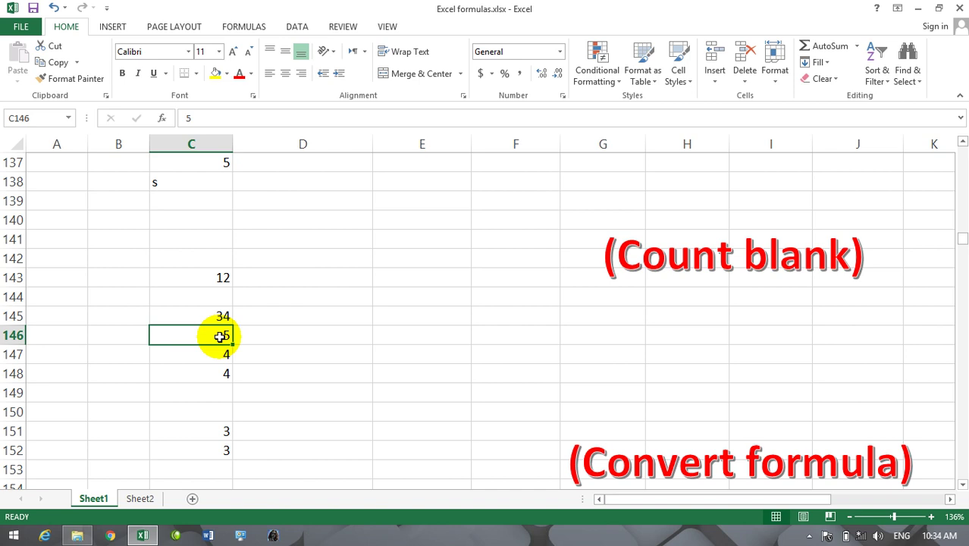
{"action": "key", "text": "BackSpace"}
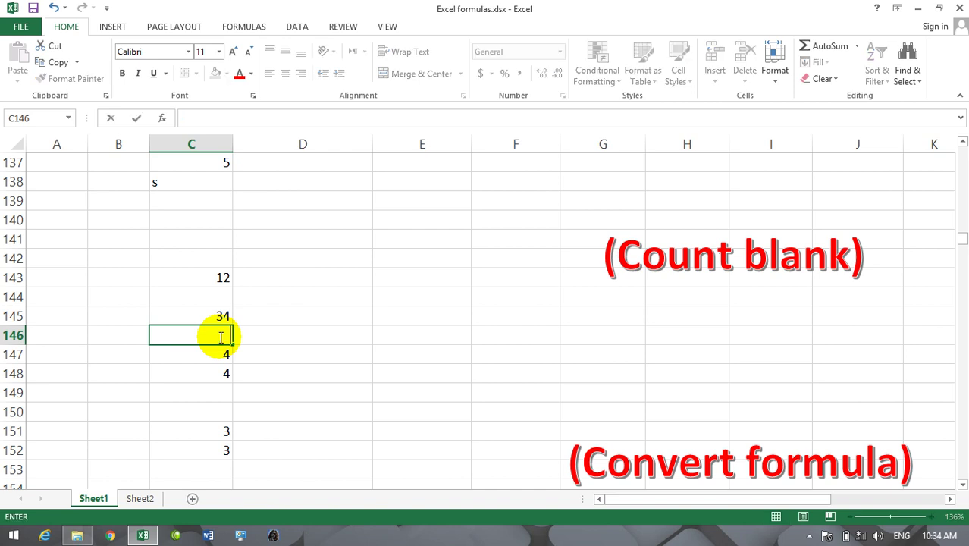
{"action": "key", "text": "Return"}
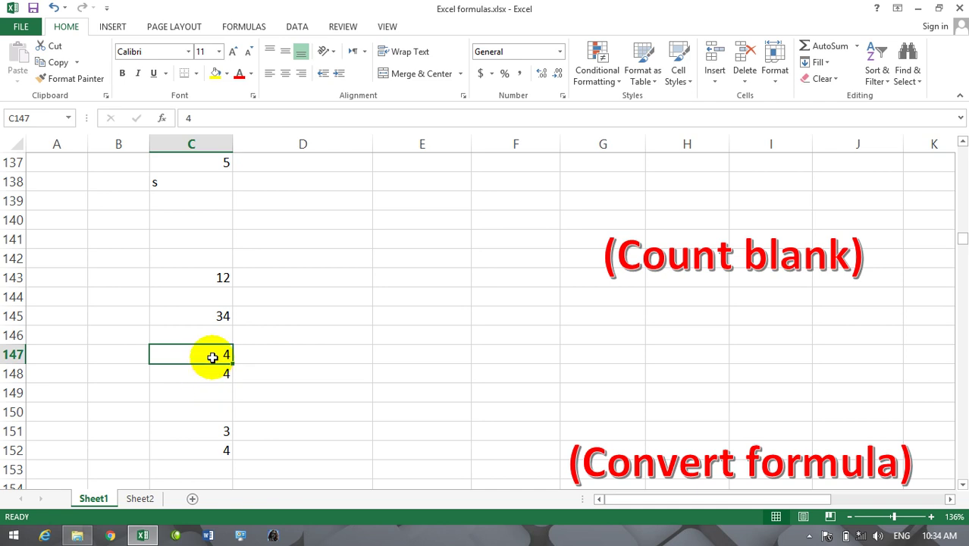
{"action": "left_click", "coordinate": [216, 316]}
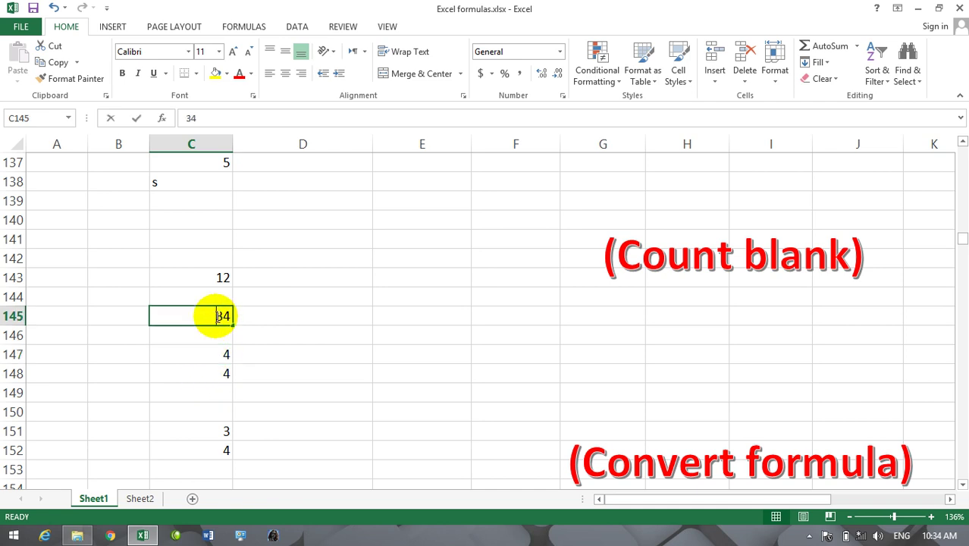
{"action": "key", "text": "BackSpace"}
{"action": "key", "text": "Return"}
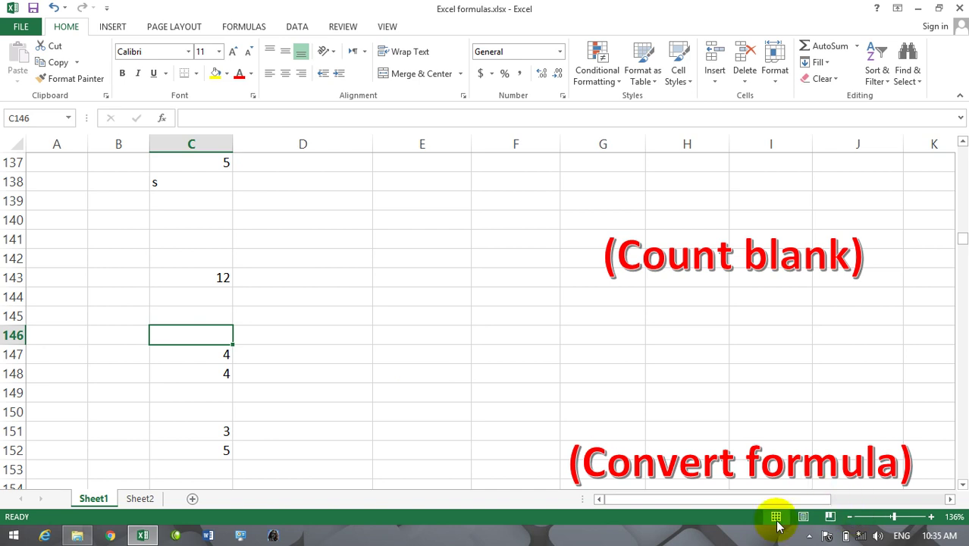
- Start a CONVERT formula in cell F165, below the unit conversion table
{"action": "left_click_drag", "start_coordinate": [741, 499], "coordinate": [806, 500]}
{"action": "mouse_move", "coordinate": [962, 241]}
{"action": "left_mouse_down"}
{"action": "mouse_move", "coordinate": [961, 255]}
{"action": "mouse_move", "coordinate": [963, 246]}
{"action": "left_mouse_up"}
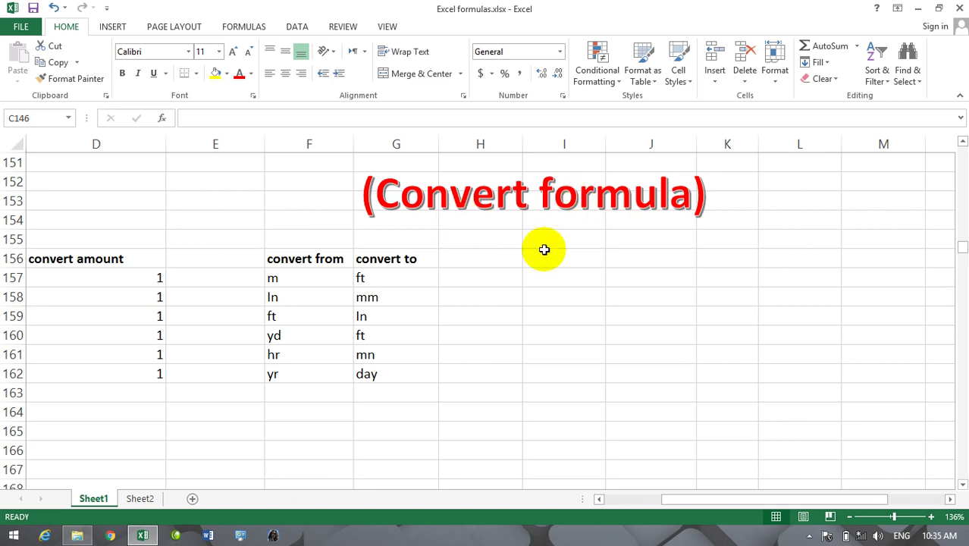
{"action": "left_click", "coordinate": [725, 498]}
{"action": "left_click_drag", "start_coordinate": [725, 497], "coordinate": [690, 499]}
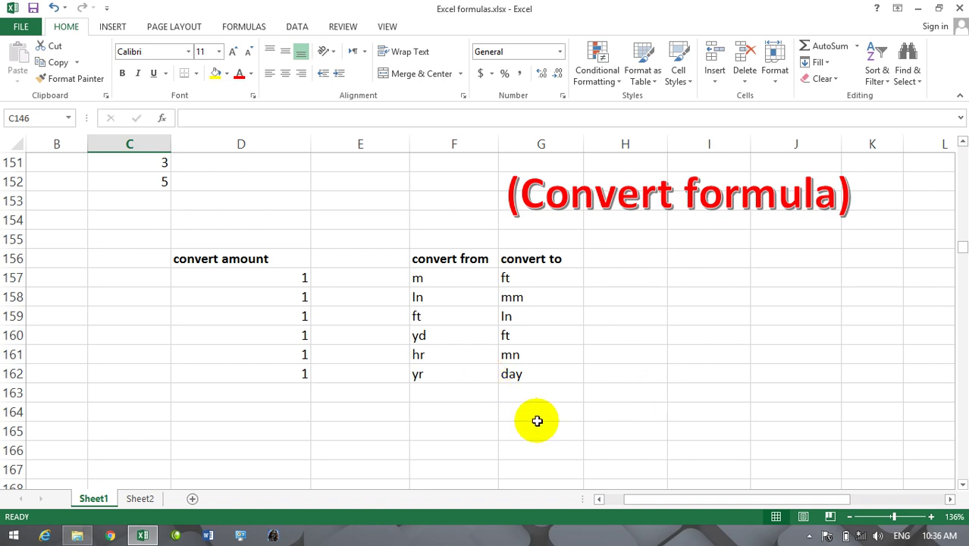
{"action": "left_click", "coordinate": [449, 434]}
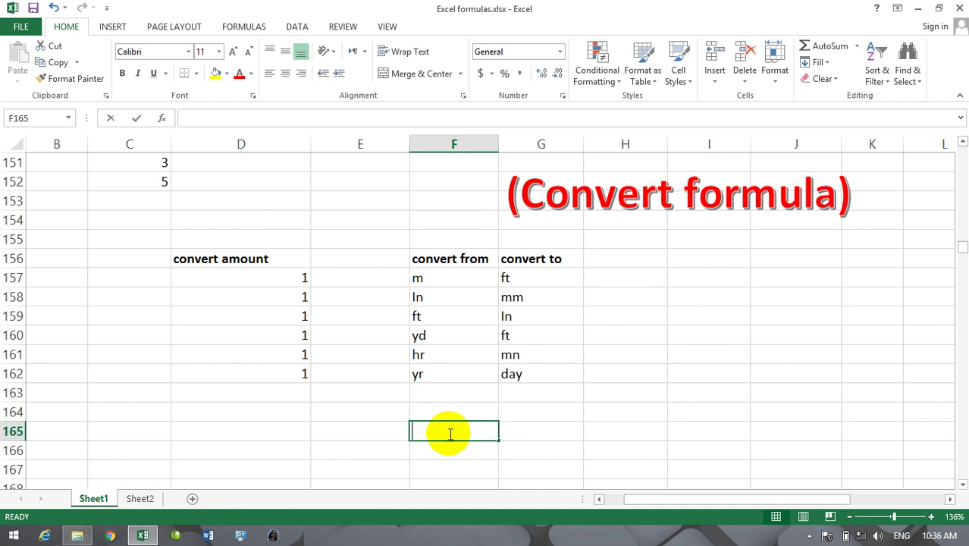
{"action": "type", "text": "="}
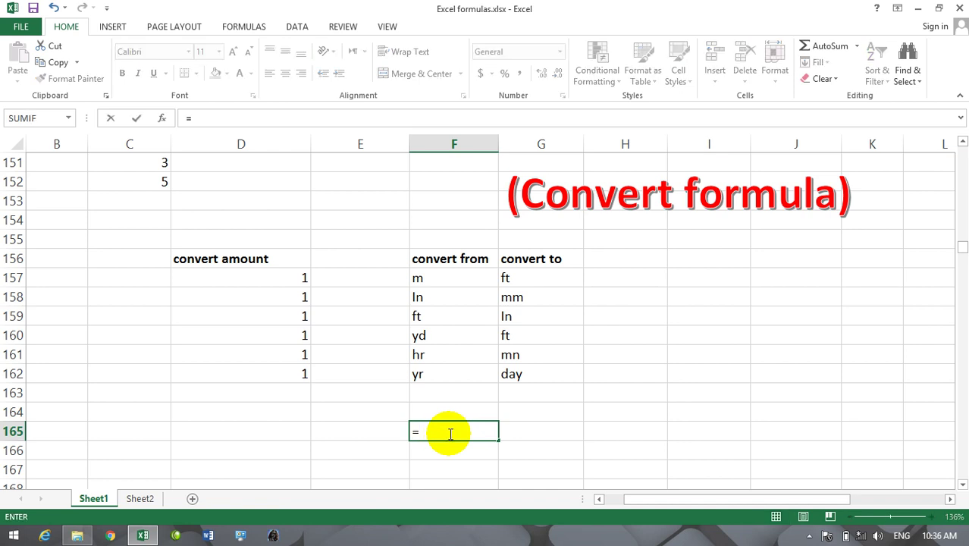
{"action": "type", "text": "convert("}
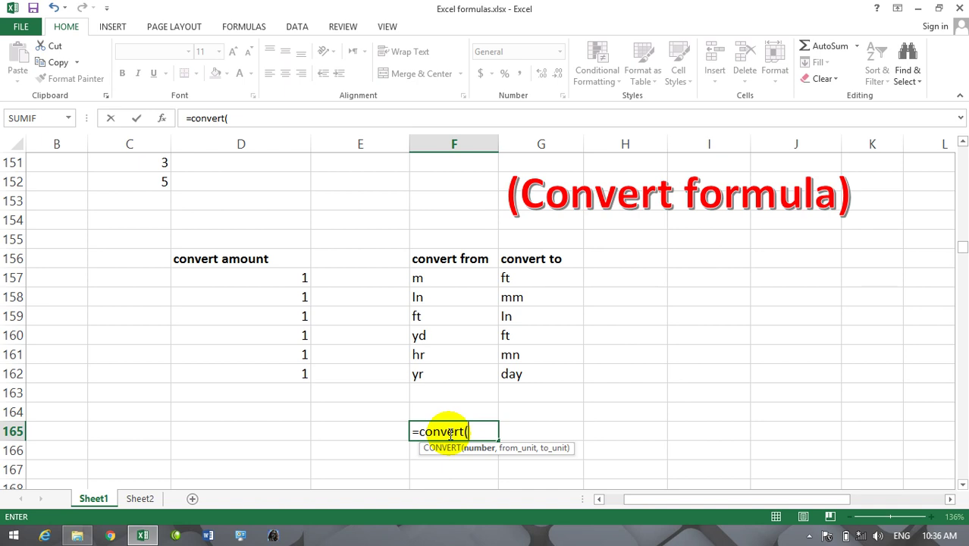
- Use D161, the convert amount in the hr row, as the number argument of the CONVERT formula in F165
{"action": "key", "text": "Left"}
{"action": "key", "text": "Left"}
{"action": "key", "text": "Left"}
{"action": "key", "text": "Up"}
{"action": "key", "text": "Up"}
{"action": "key", "text": "Right"}
{"action": "key", "text": "Up"}
{"action": "key", "text": "Up"}
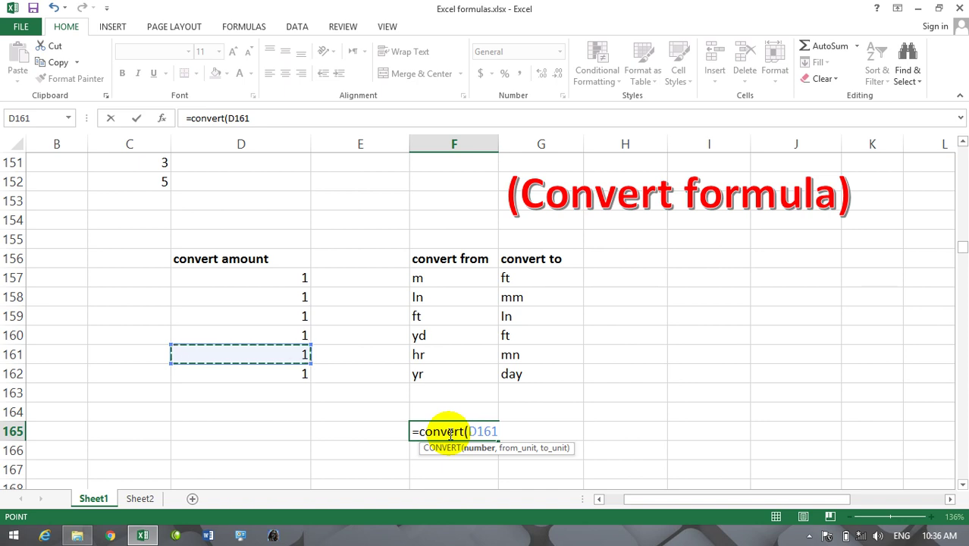
{"action": "type", "text": ","}
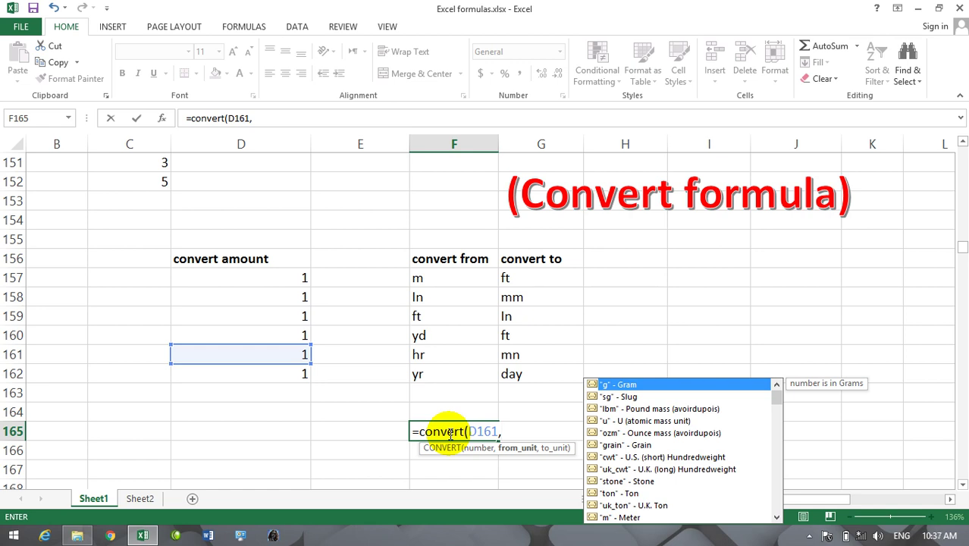
- Use F161 (hr) as the from_unit argument of the CONVERT formula in F165
{"action": "key", "text": "Left"}
{"action": "key", "text": "Left"}
{"action": "key", "text": "Up"}
{"action": "key", "text": "Up"}
{"action": "key", "text": "Right"}
{"action": "key", "text": "Right"}
{"action": "key", "text": "Up"}
{"action": "key", "text": "Up"}
{"action": "type", "text": ","}
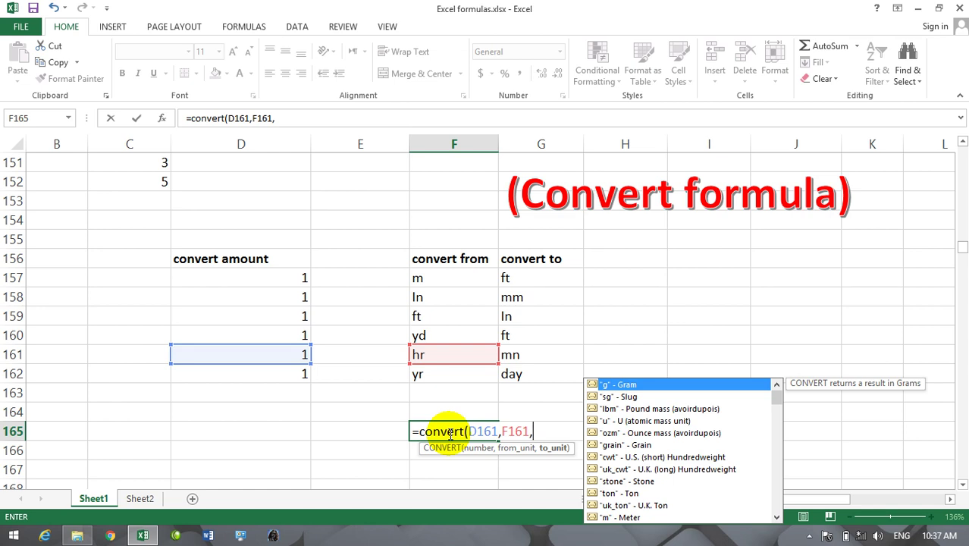
- Use G161 (mn) as the to_unit argument and enter the completed CONVERT formula in F165
{"action": "key", "text": "Left"}
{"action": "key", "text": "Up"}
{"action": "key", "text": "Up"}
{"action": "key", "text": "Up"}
{"action": "key", "text": "Right"}
{"action": "key", "text": "Up"}
{"action": "key", "text": "Right"}
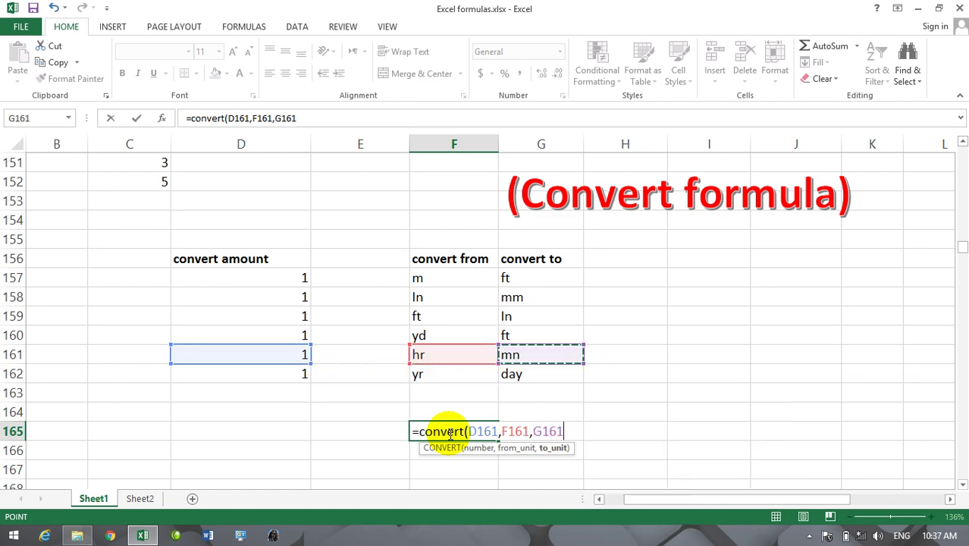
{"action": "type", "text": ")"}
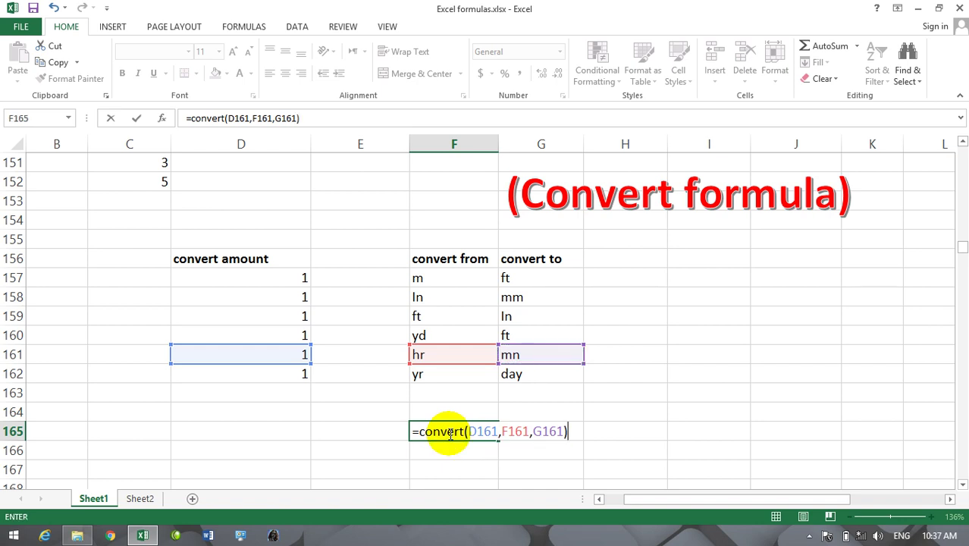
{"action": "key", "text": "Return"}
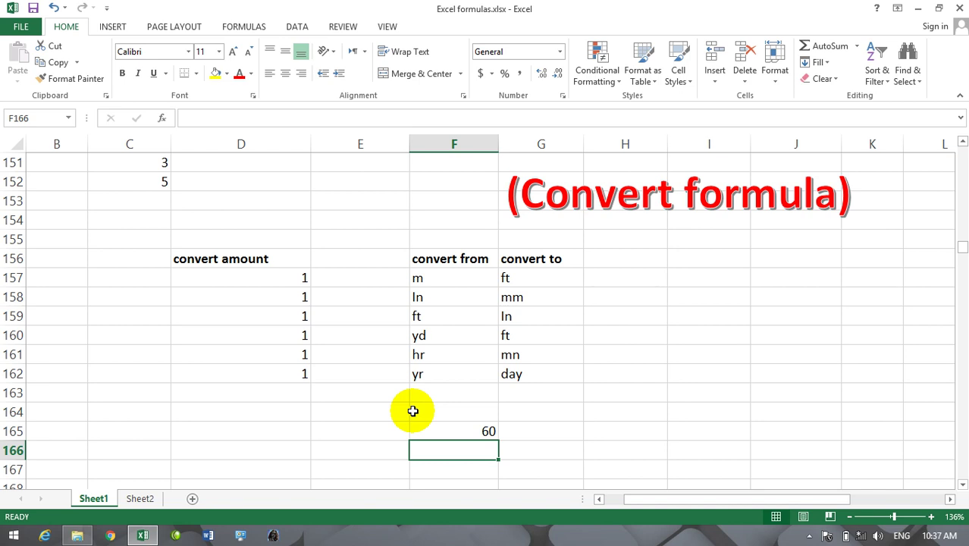
- Start another CONVERT formula in cell H165
{"action": "left_click", "coordinate": [600, 430]}
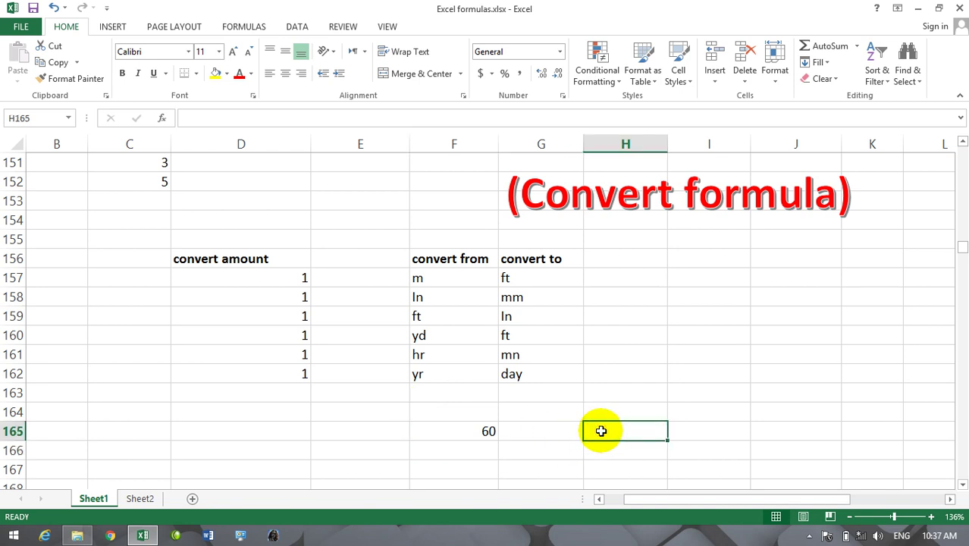
{"action": "type", "text": "="}
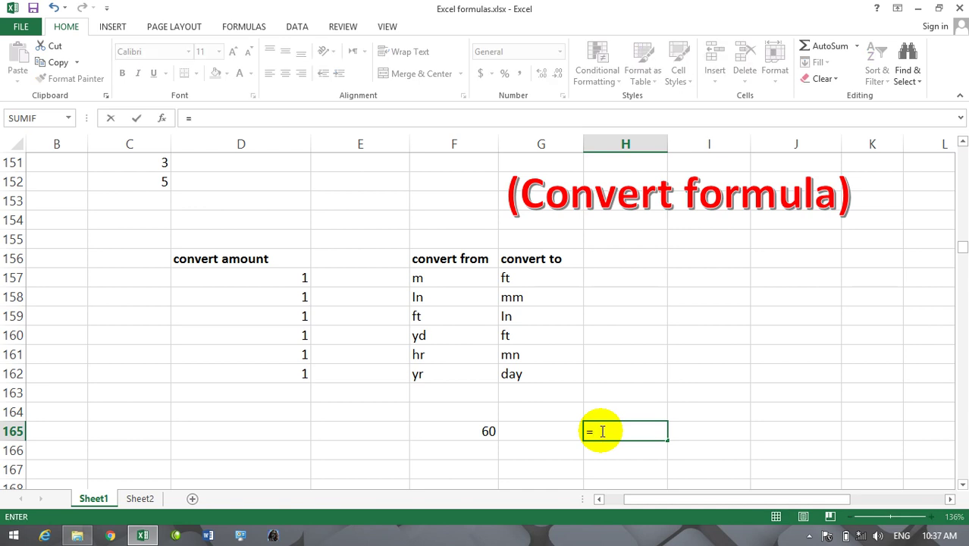
{"action": "type", "text": "coun"}
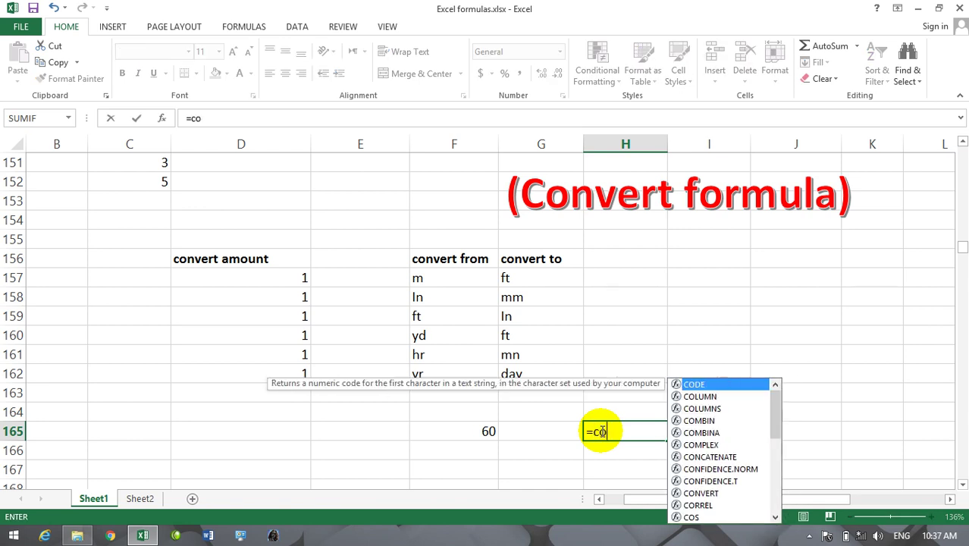
{"action": "key", "text": "BackSpace"}
{"action": "key", "text": "BackSpace"}
{"action": "key", "text": "BackSpace"}
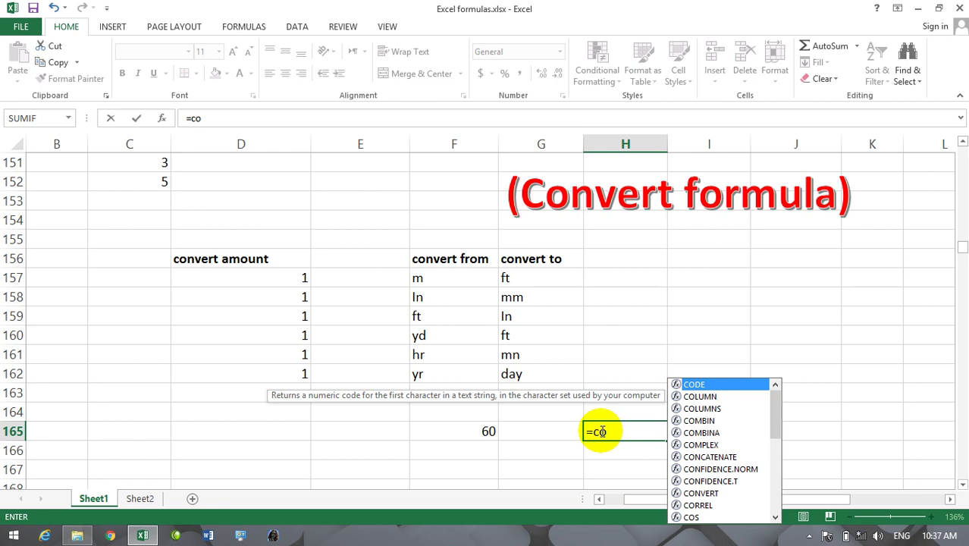
{"action": "type", "text": "onver"}
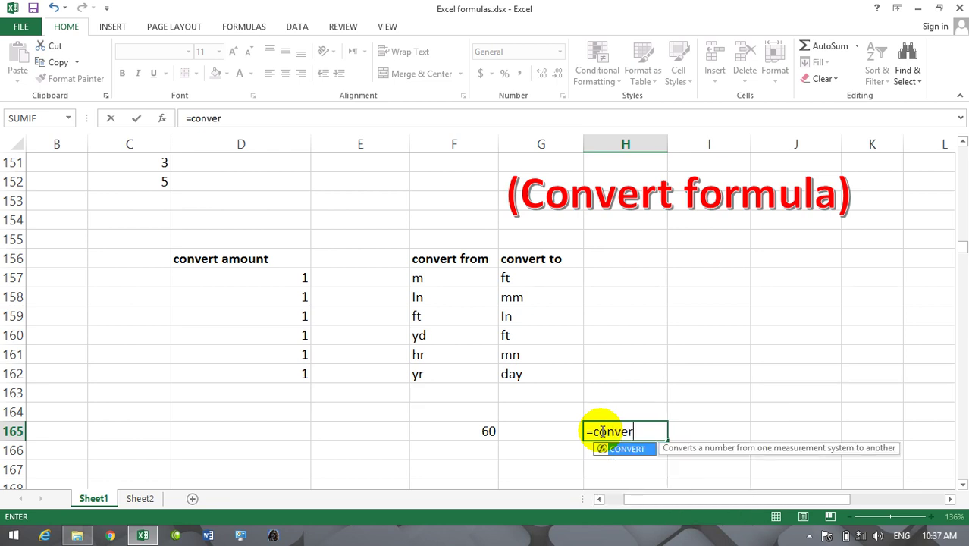
{"action": "type", "text": "t("}
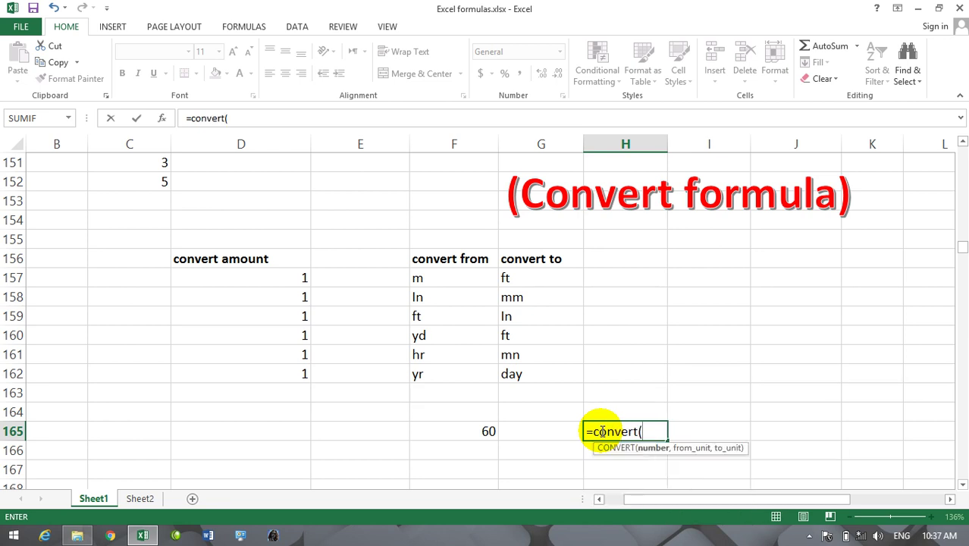
- Use D162, the convert amount in the yr row, as the number argument of the CONVERT formula in H165
{"action": "key", "text": "Left"}
{"action": "key", "text": "Left"}
{"action": "key", "text": "Left"}
{"action": "key", "text": "Left"}
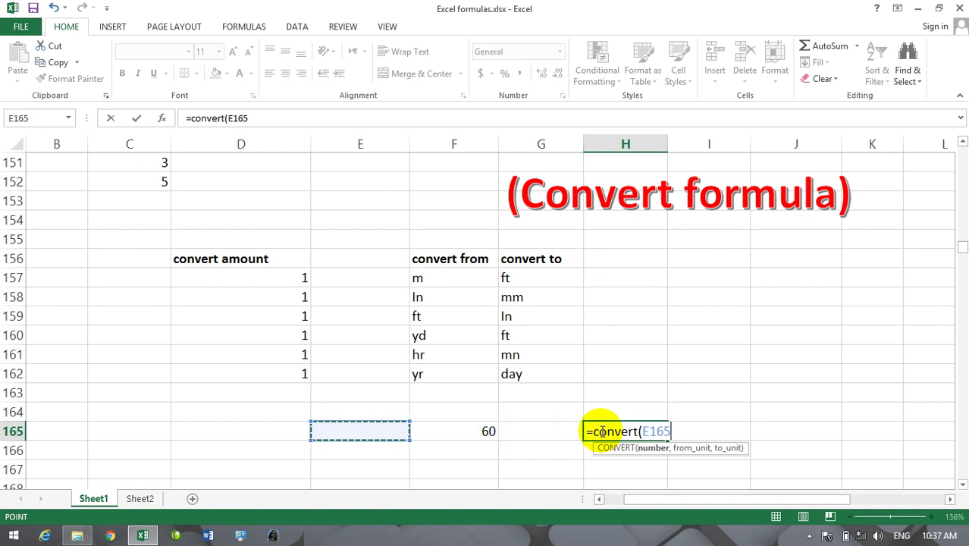
{"action": "key", "text": "Up"}
{"action": "key", "text": "Up"}
{"action": "key", "text": "Up"}
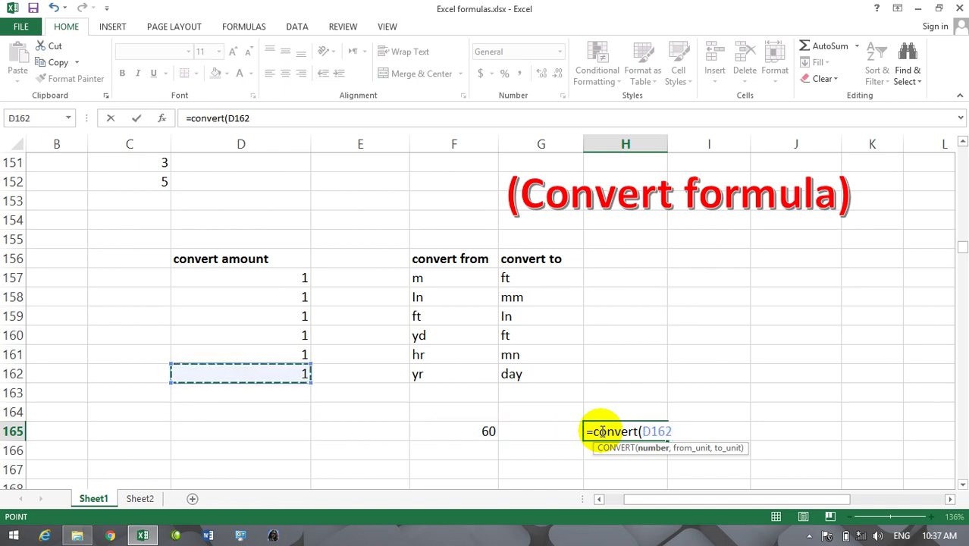
{"action": "type", "text": ","}
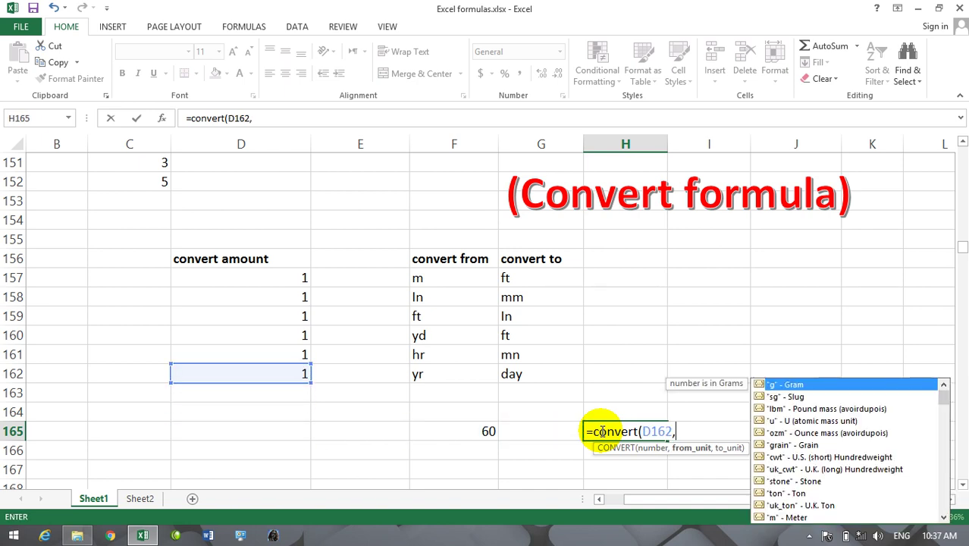
- Use F162 (yr) as the from_unit argument of the CONVERT formula in H165
{"action": "key", "text": "Left"}
{"action": "key", "text": "Left"}
{"action": "key", "text": "Left"}
{"action": "key", "text": "Up"}
{"action": "key", "text": "Up"}
{"action": "key", "text": "Up"}
{"action": "key", "text": "Right"}
{"action": "type", "text": ","}
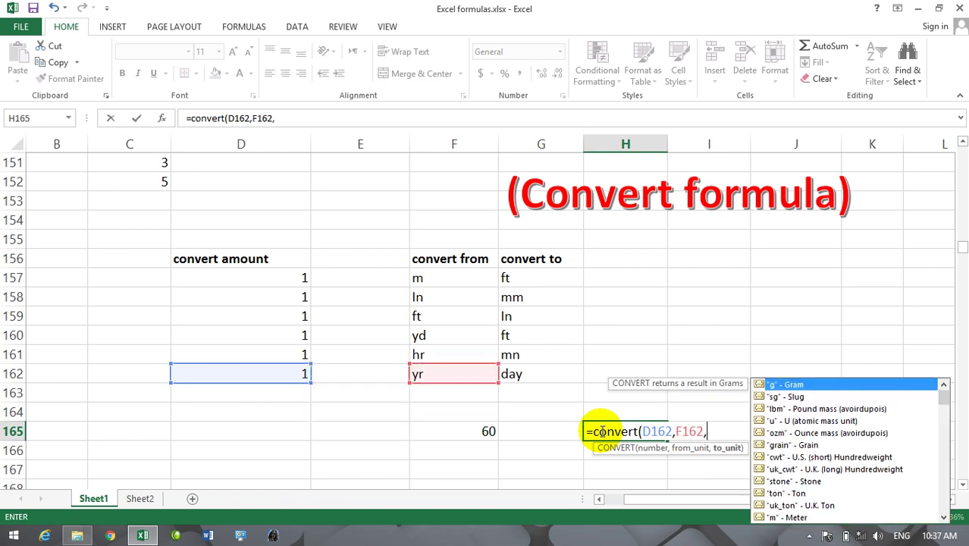
- Use G162 (day) as the to_unit argument and enter the completed CONVERT formula in H165
{"action": "key", "text": "Left"}
{"action": "key", "text": "Left"}
{"action": "key", "text": "Up"}
{"action": "key", "text": "Up"}
{"action": "key", "text": "Up"}
{"action": "key", "text": "Right"}
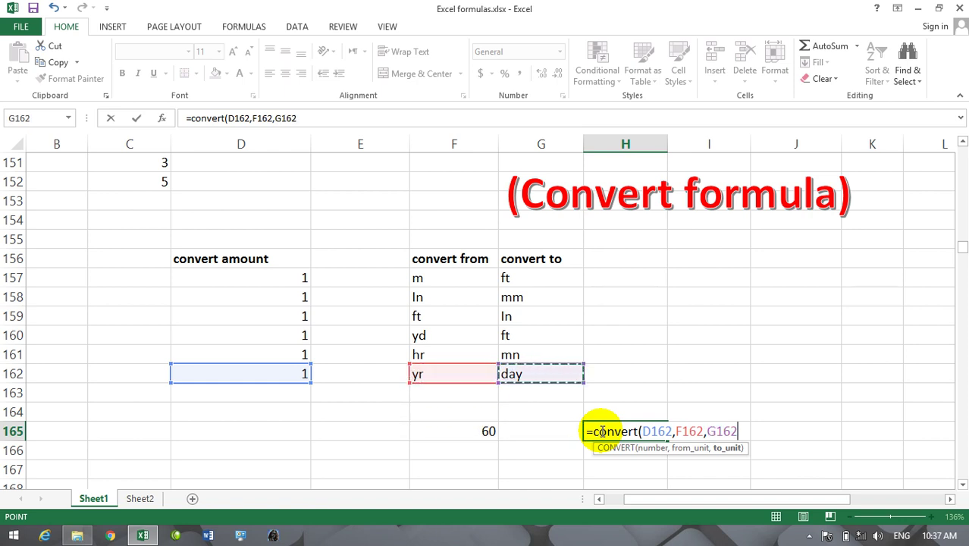
{"action": "type", "text": ")"}
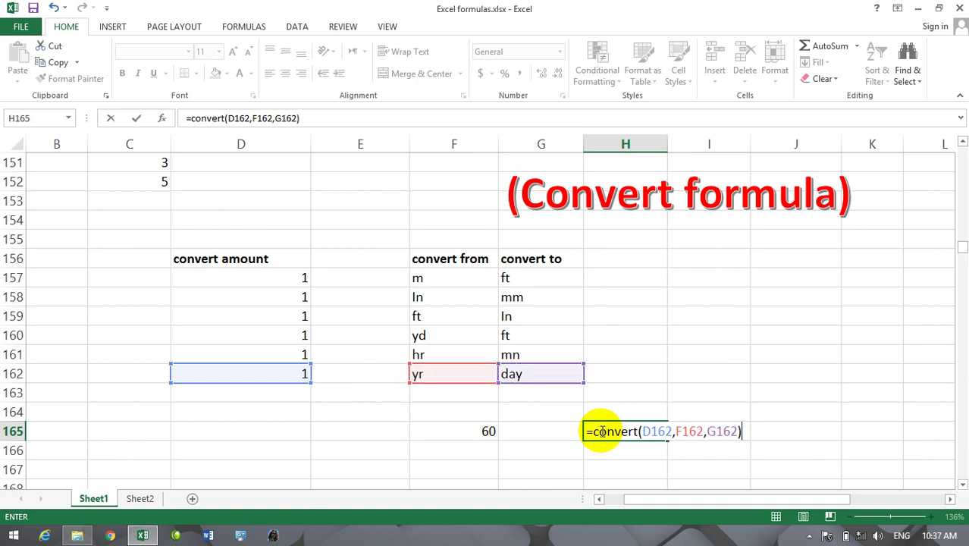
{"action": "key", "text": "Return"}
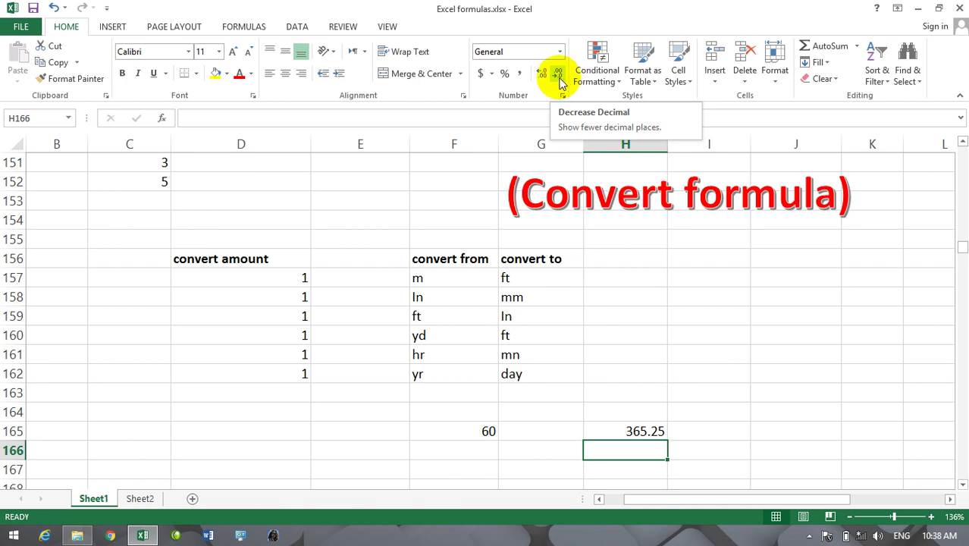
{"action": "left_click", "coordinate": [560, 77]}
{"action": "left_click", "coordinate": [560, 77]}
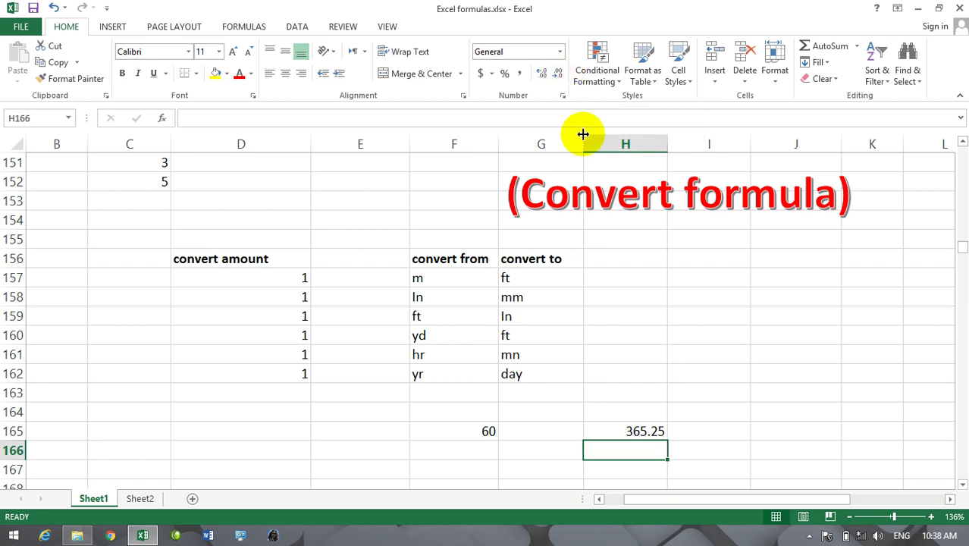
{"action": "left_click", "coordinate": [544, 80]}
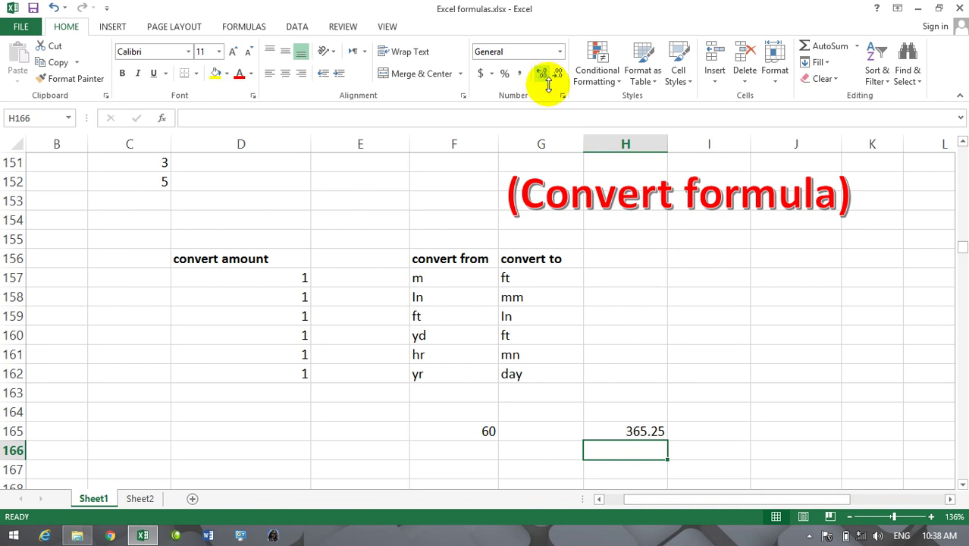
- Format the CONVERT result in H165 to display no decimal places
{"action": "left_click", "coordinate": [645, 430]}
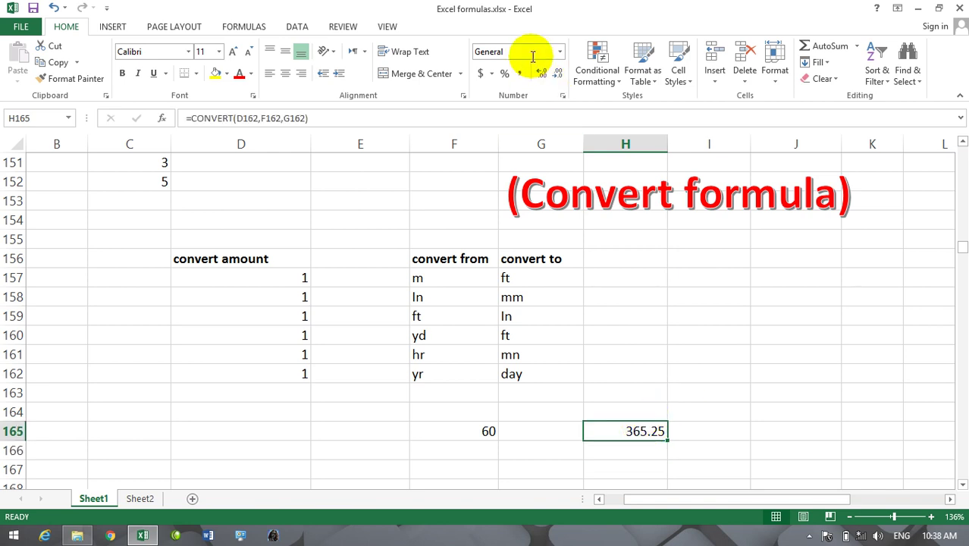
{"action": "left_click", "coordinate": [558, 77]}
{"action": "left_click", "coordinate": [558, 77]}
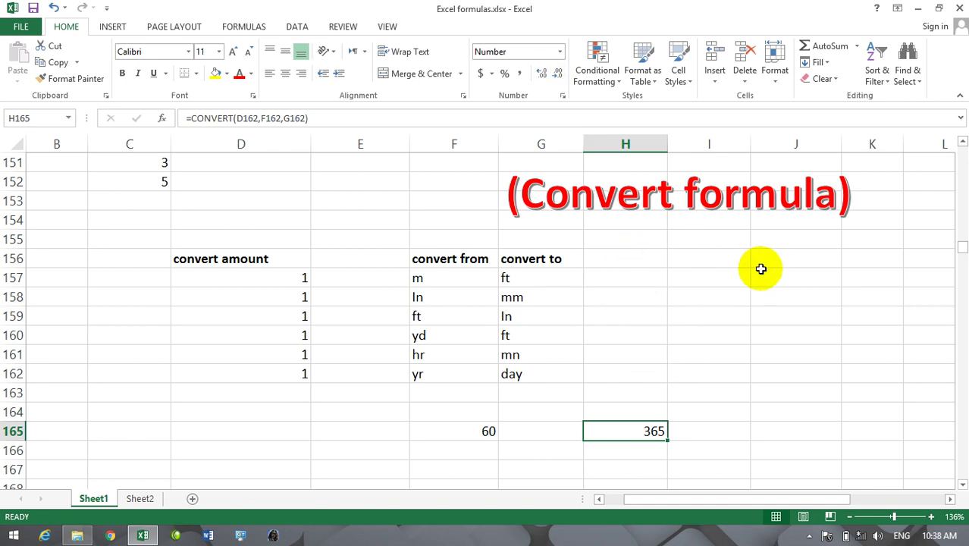
- Review the Count blank and Convert formula sections, and go to the employee table under the Lookup formula heading
{"action": "left_click_drag", "start_coordinate": [962, 250], "coordinate": [961, 238]}
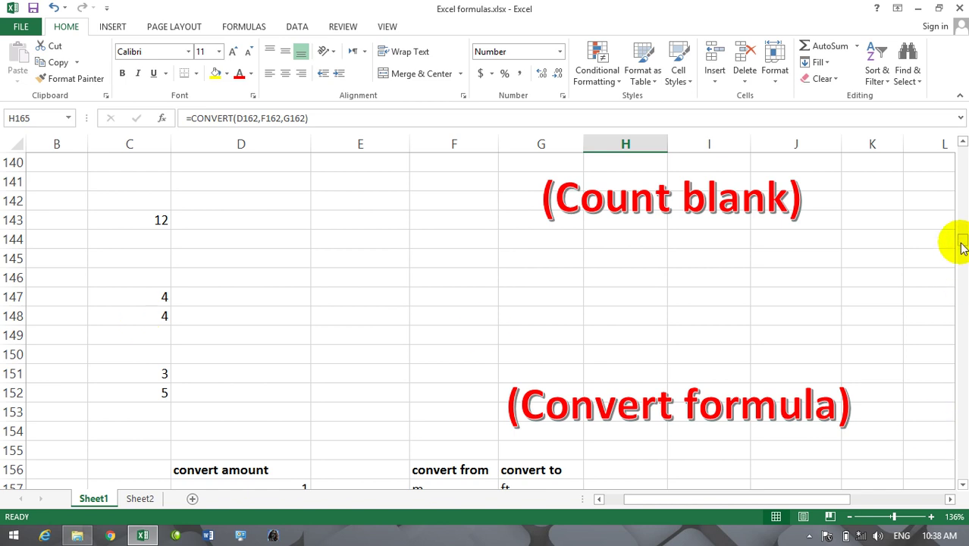
{"action": "left_click_drag", "start_coordinate": [962, 247], "coordinate": [963, 253]}
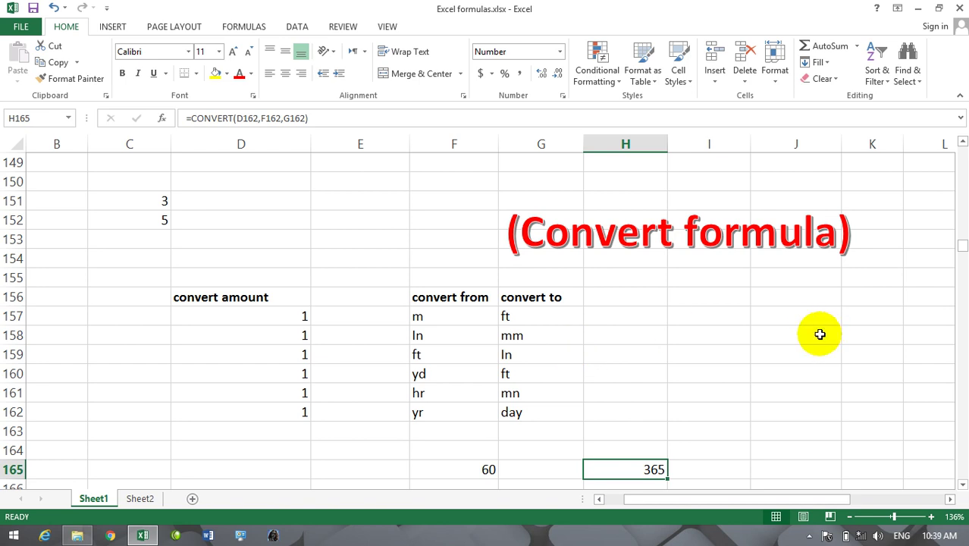
{"action": "left_click_drag", "start_coordinate": [960, 246], "coordinate": [963, 257]}
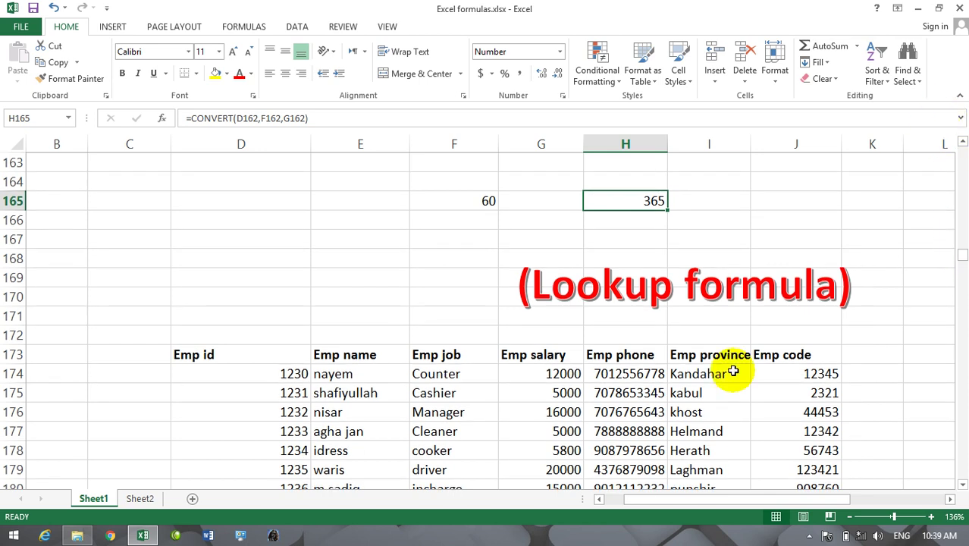